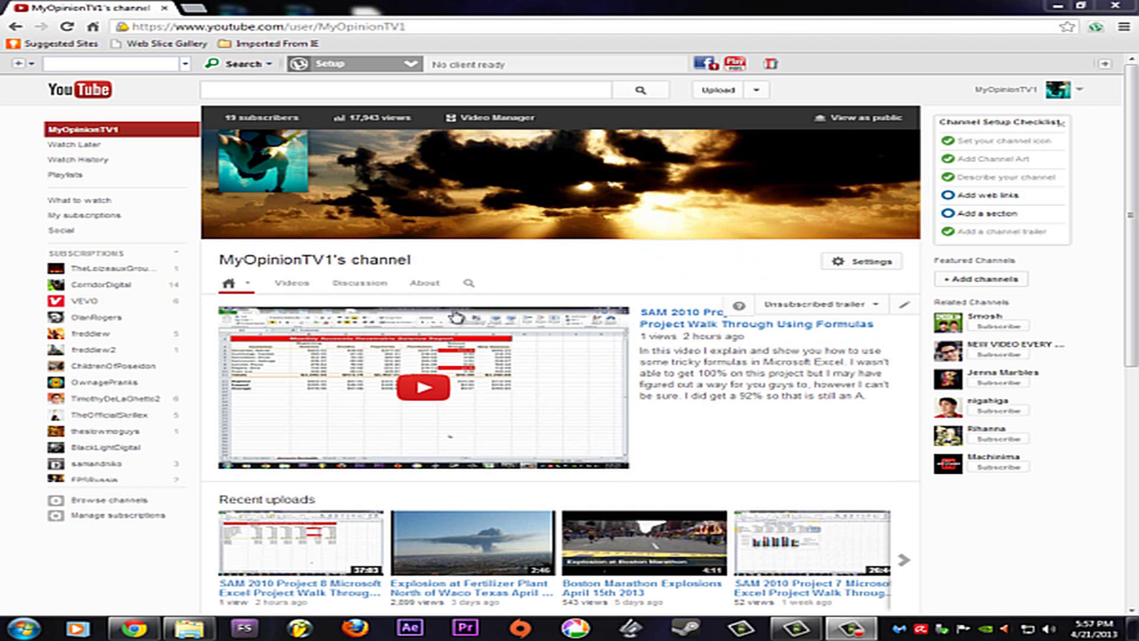
{"action": "left_click_drag", "start_coordinate": [1133, 353], "coordinate": [1132, 267]}
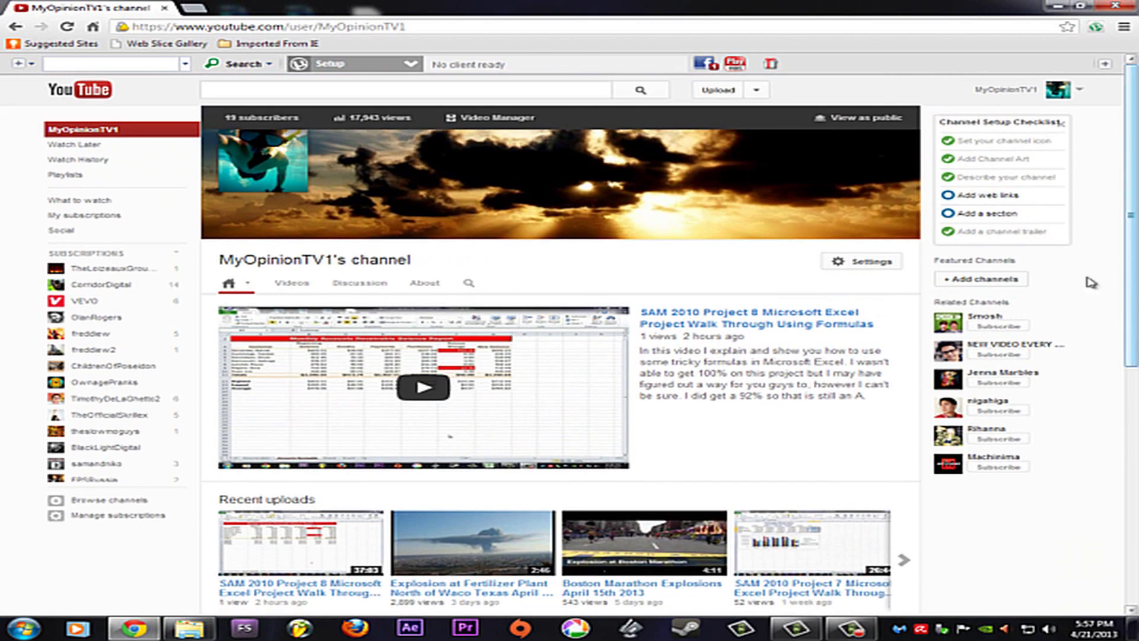
Step: Open the SAM 2010 Project 8 video's edit page from Video Manager via the account menu
{"action": "left_click", "coordinate": [1081, 94]}
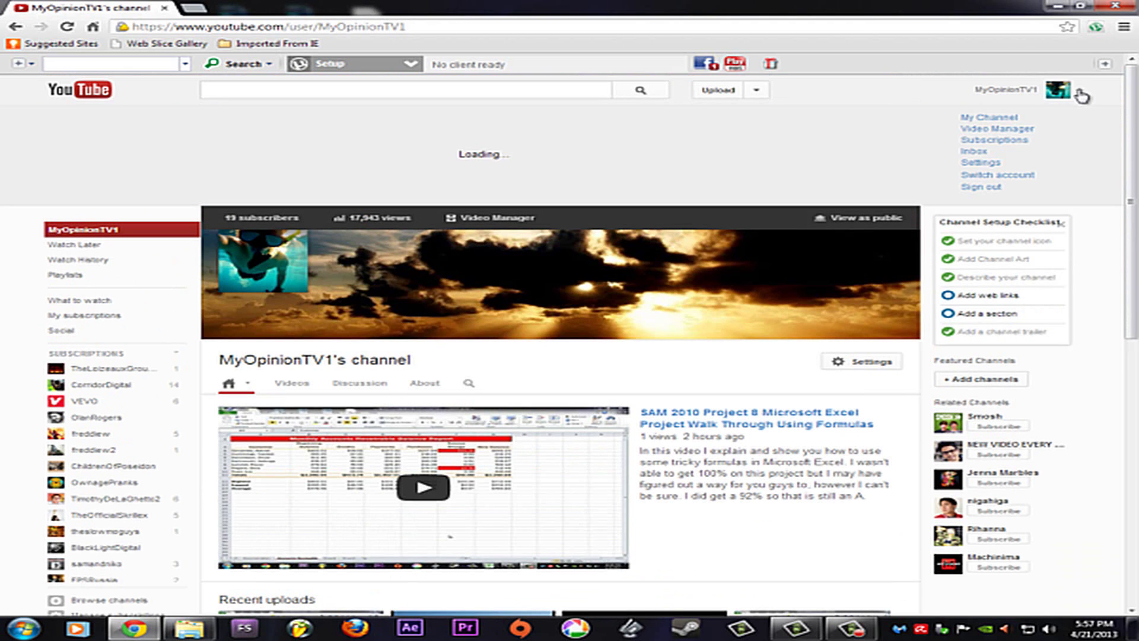
{"action": "left_click", "coordinate": [1006, 134]}
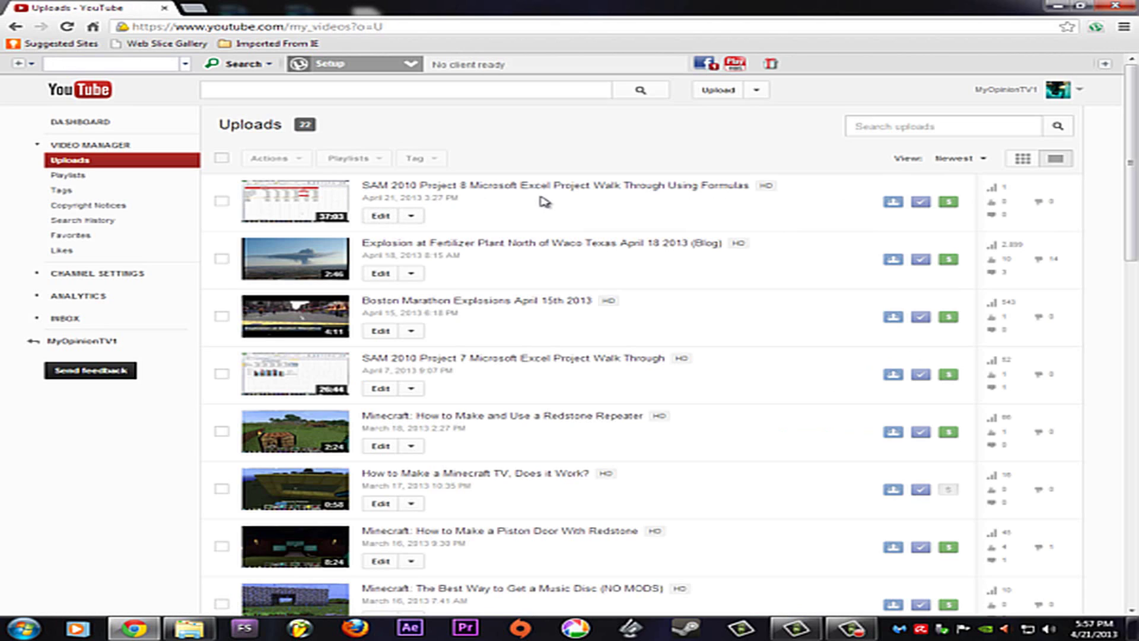
{"action": "left_click", "coordinate": [380, 216]}
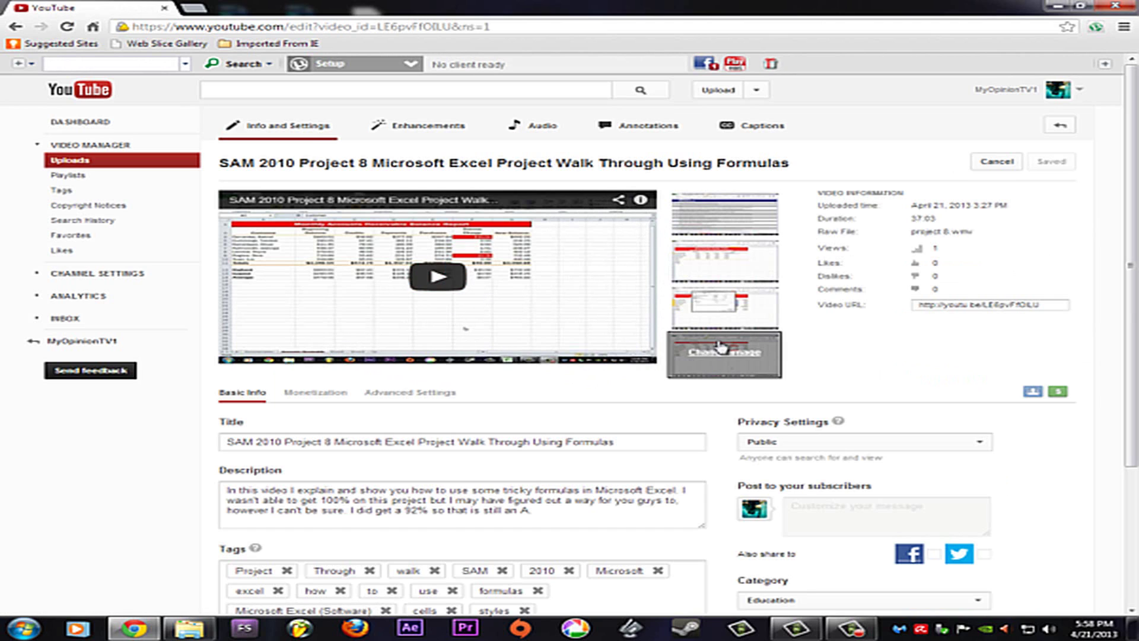
{"action": "scroll", "coordinate": [836, 289], "scroll_direction": "down", "scroll_amount": 1}
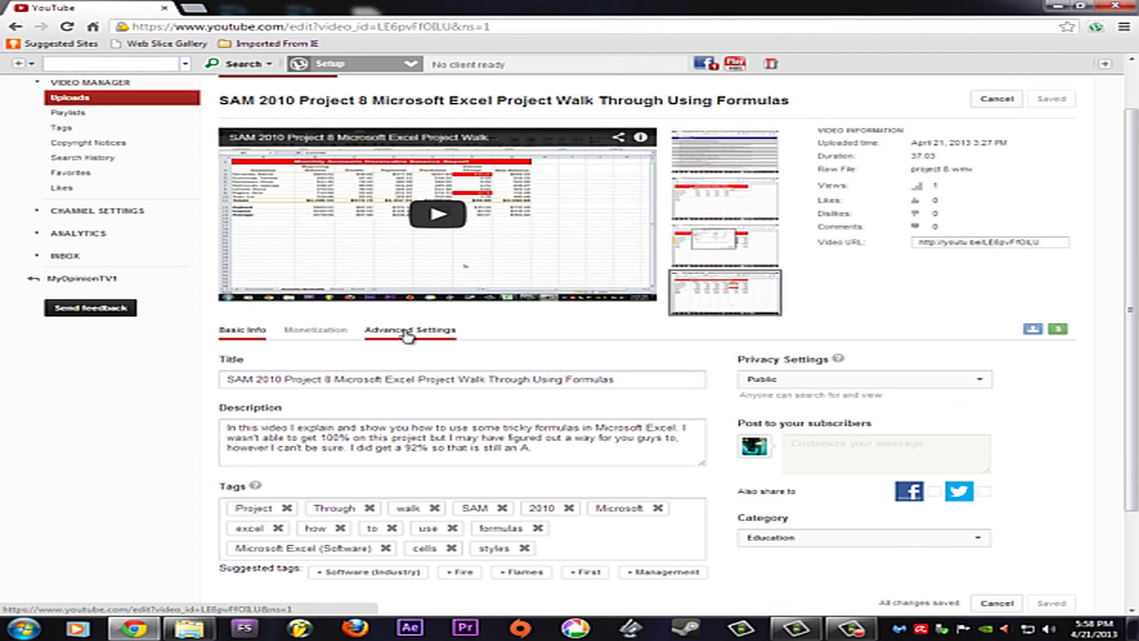
Step: Uncheck 'Users can view ratings for this video' in Advanced Settings and save the change
{"action": "left_click", "coordinate": [408, 331]}
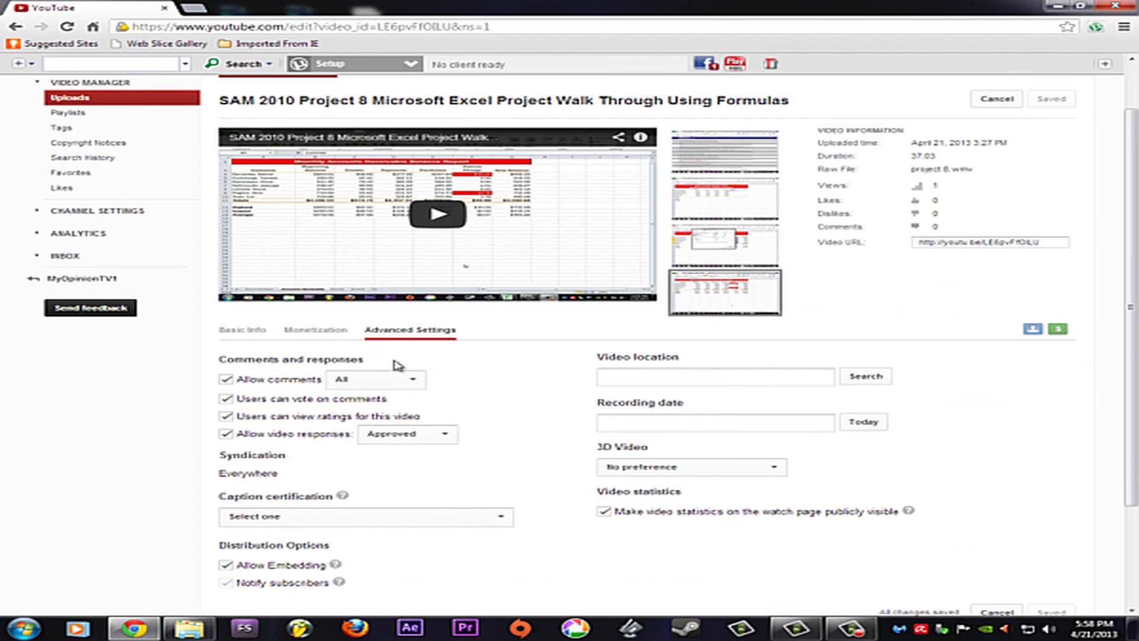
{"action": "scroll", "coordinate": [267, 396], "scroll_direction": "down", "scroll_amount": 1}
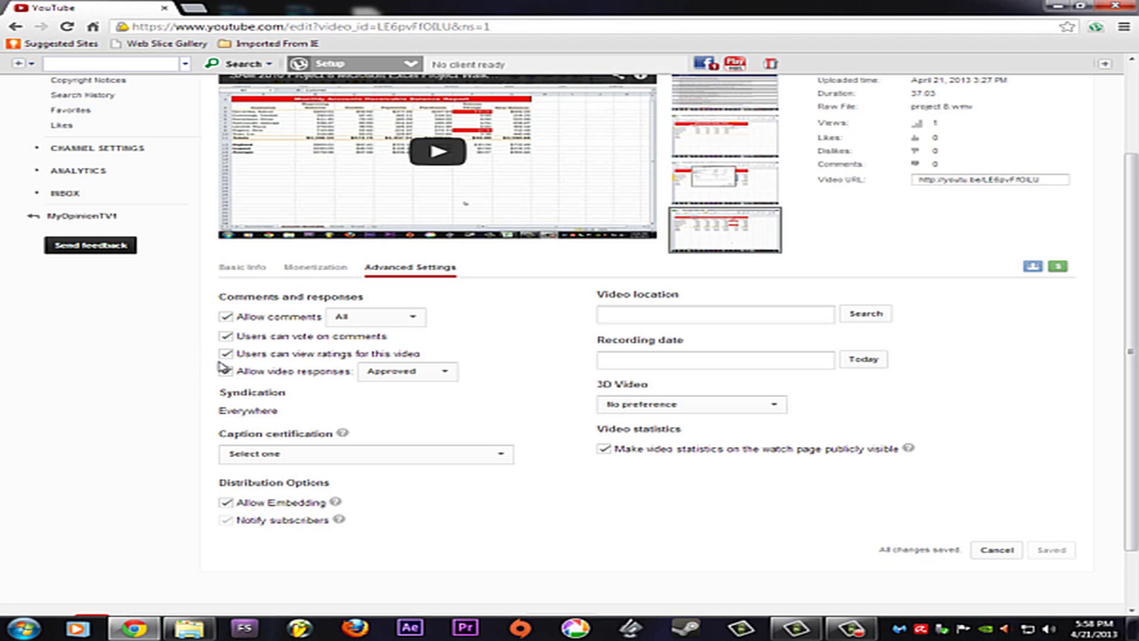
{"action": "left_click", "coordinate": [226, 353]}
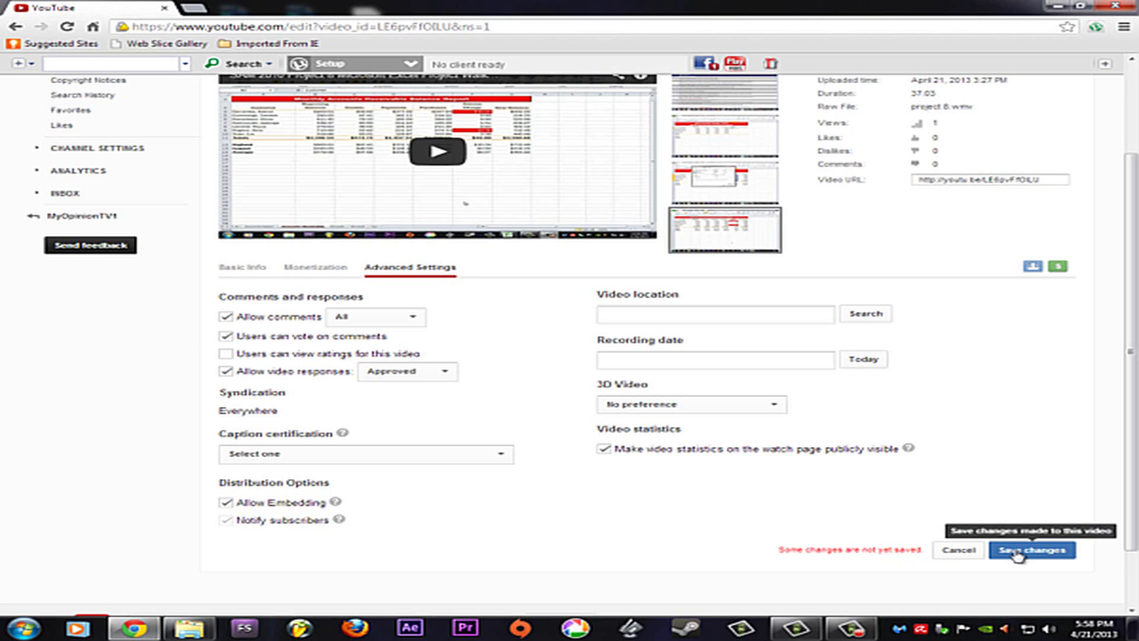
{"action": "left_click", "coordinate": [1019, 554]}
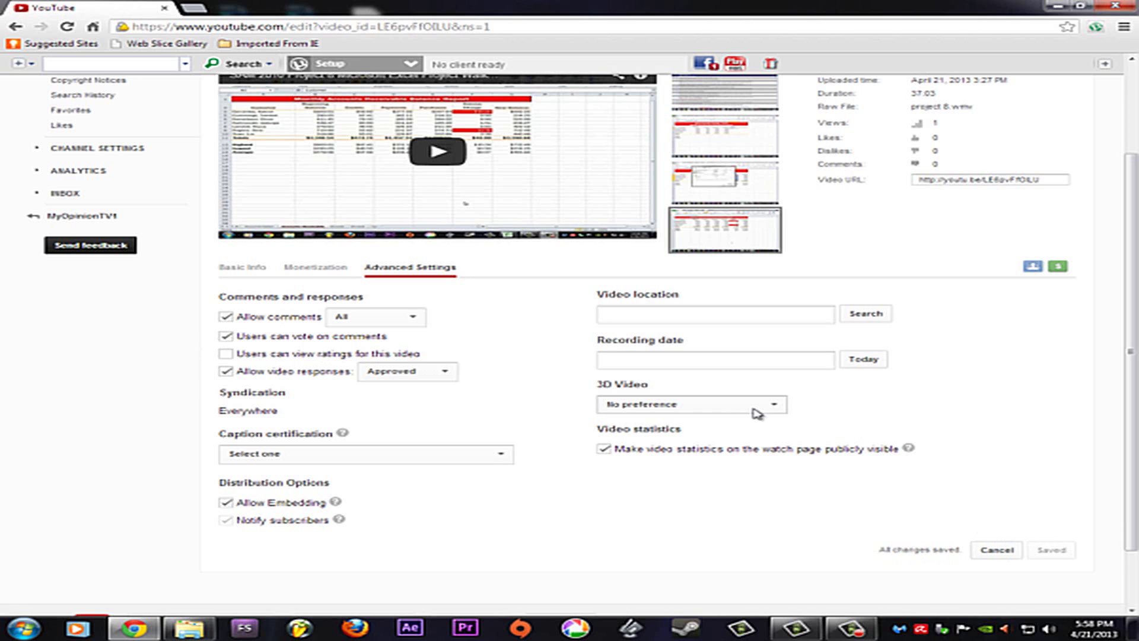
{"action": "scroll", "coordinate": [730, 408], "scroll_direction": "up", "scroll_amount": 3}
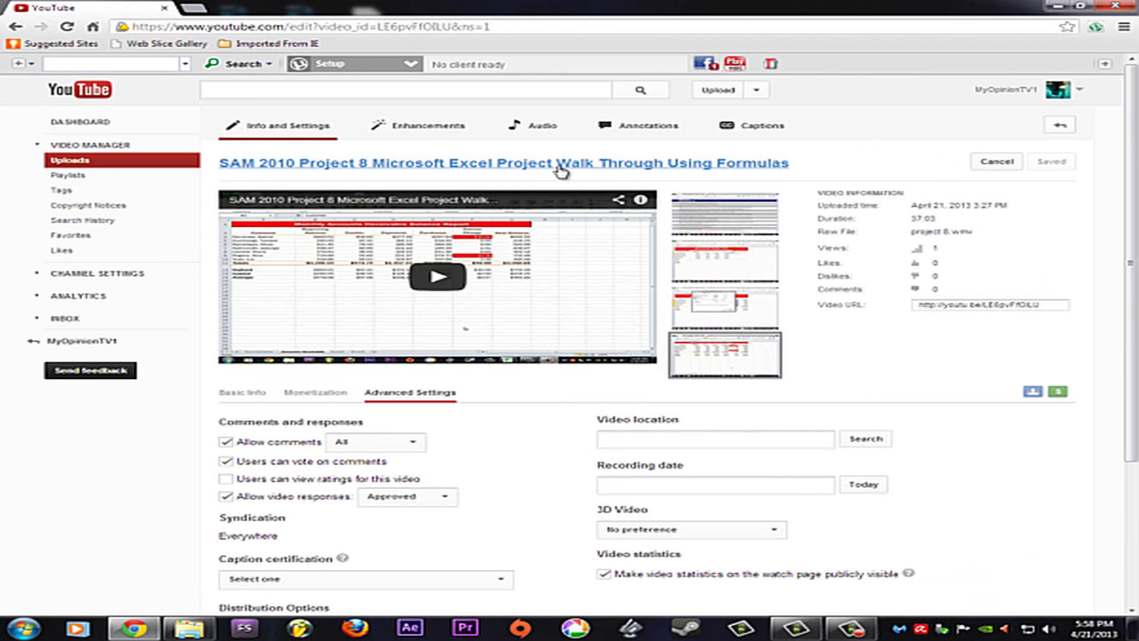
Step: Open the Project 8 video's watch page and pause playback to check that ratings are hidden
{"action": "left_click", "coordinate": [561, 166]}
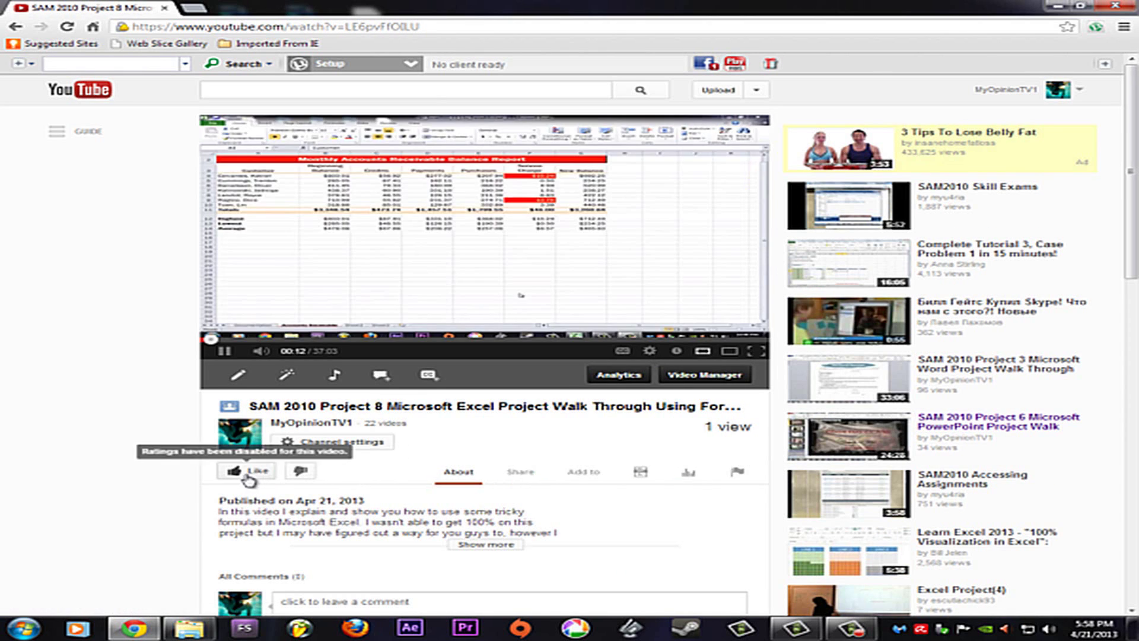
{"action": "left_click", "coordinate": [225, 351]}
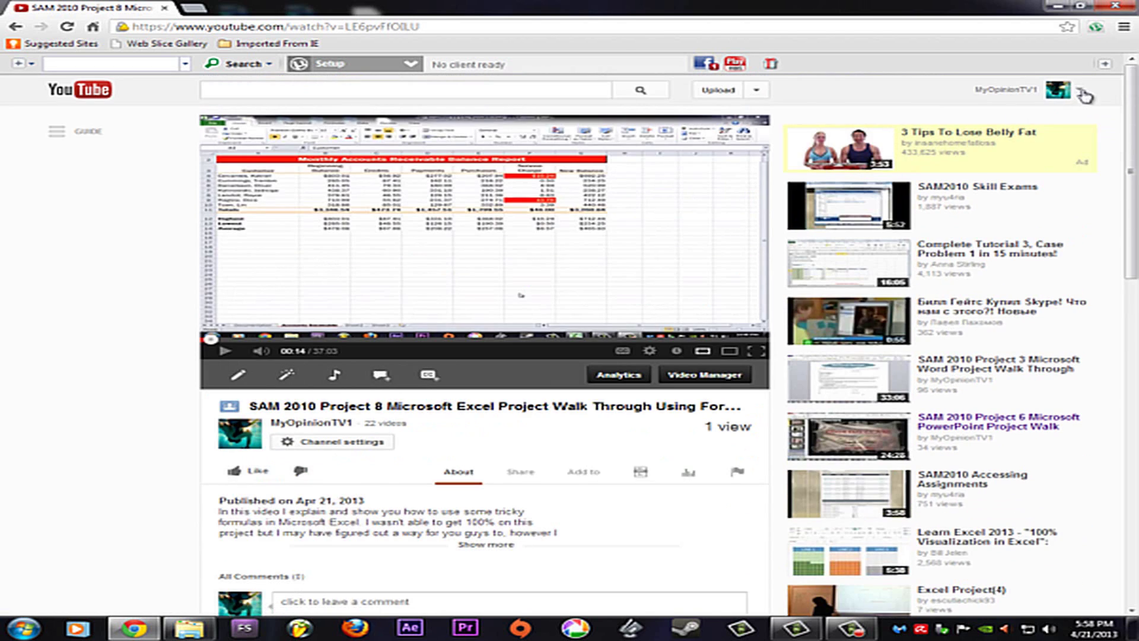
Step: Reopen the SAM 2010 Project 8 video's edit page from Video Manager via the account menu
{"action": "left_click", "coordinate": [1080, 89]}
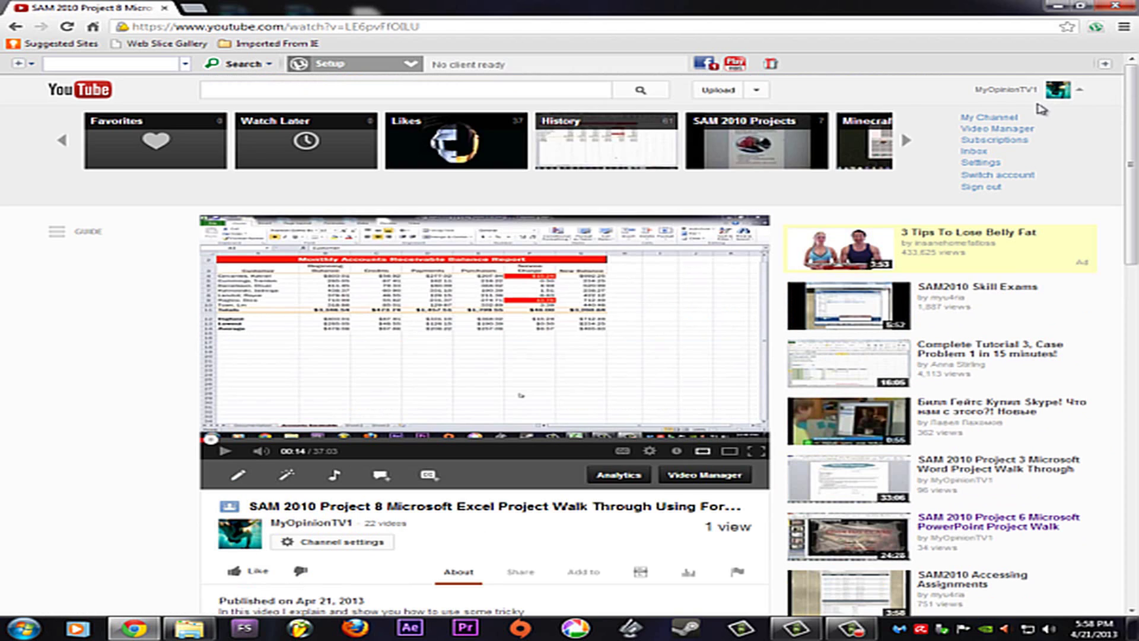
{"action": "left_click", "coordinate": [994, 140]}
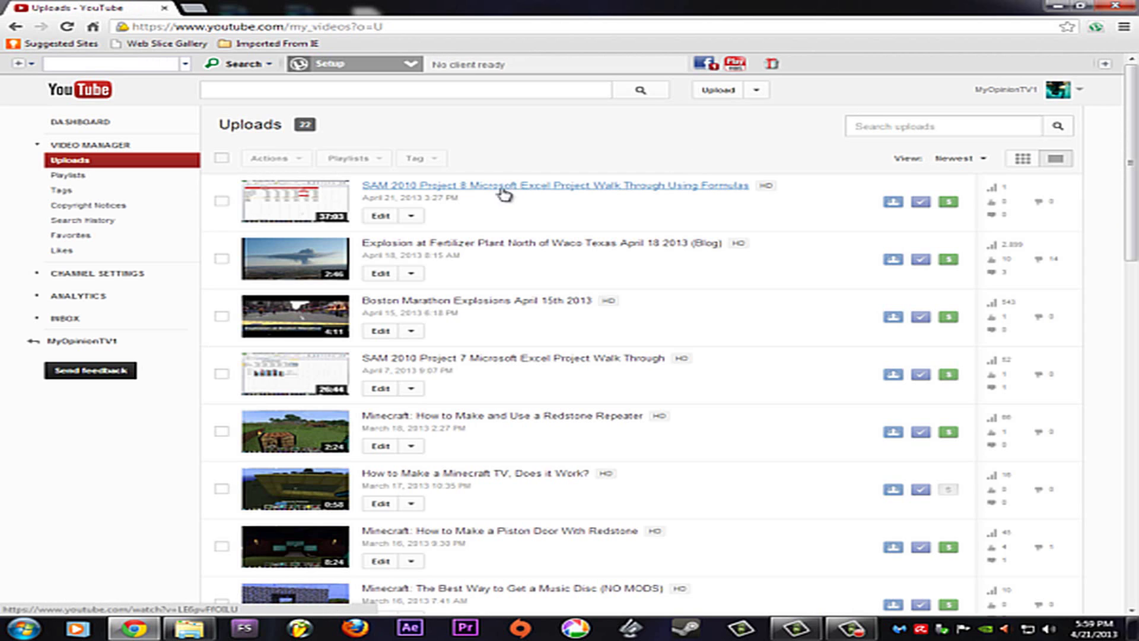
{"action": "left_click", "coordinate": [379, 215]}
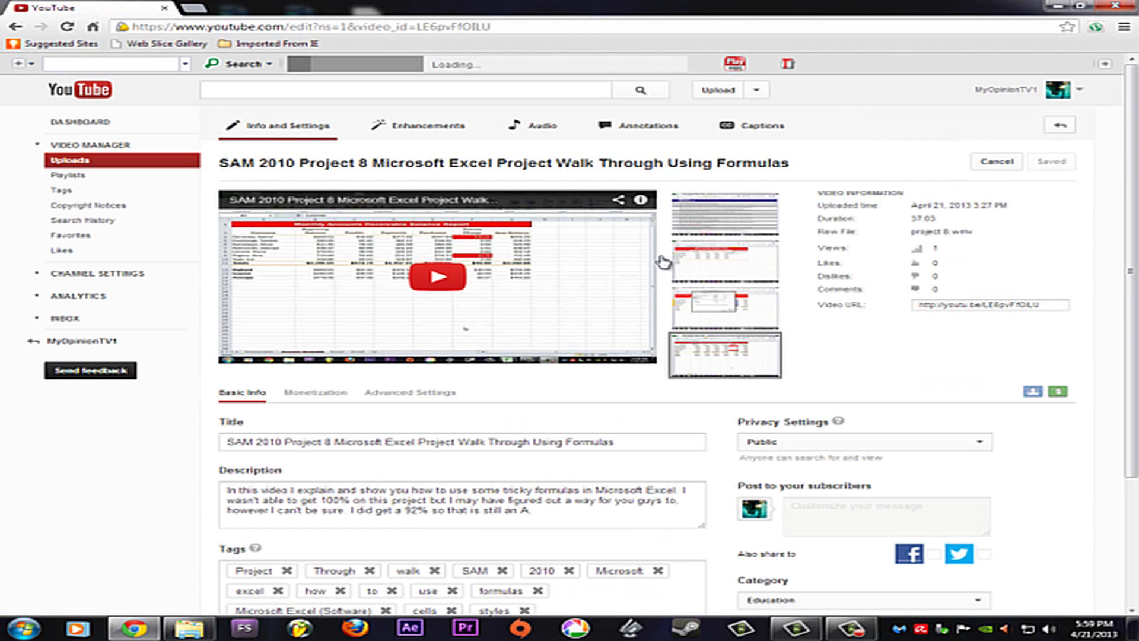
{"action": "scroll", "coordinate": [656, 268], "scroll_direction": "down", "scroll_amount": 2}
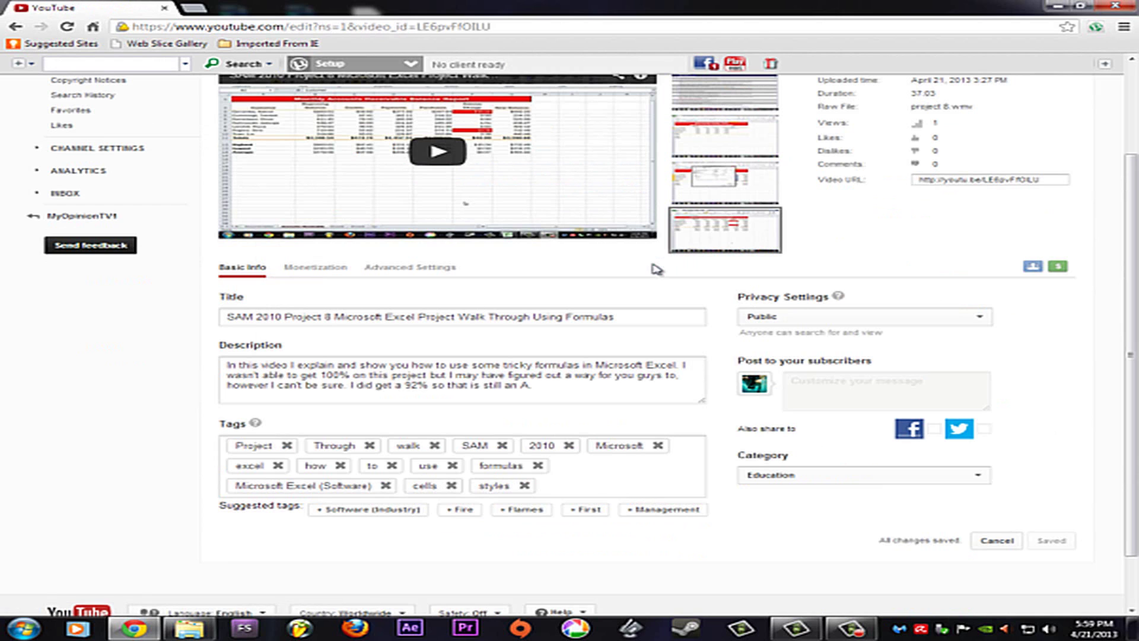
{"action": "scroll", "coordinate": [656, 267], "scroll_direction": "up", "scroll_amount": 2}
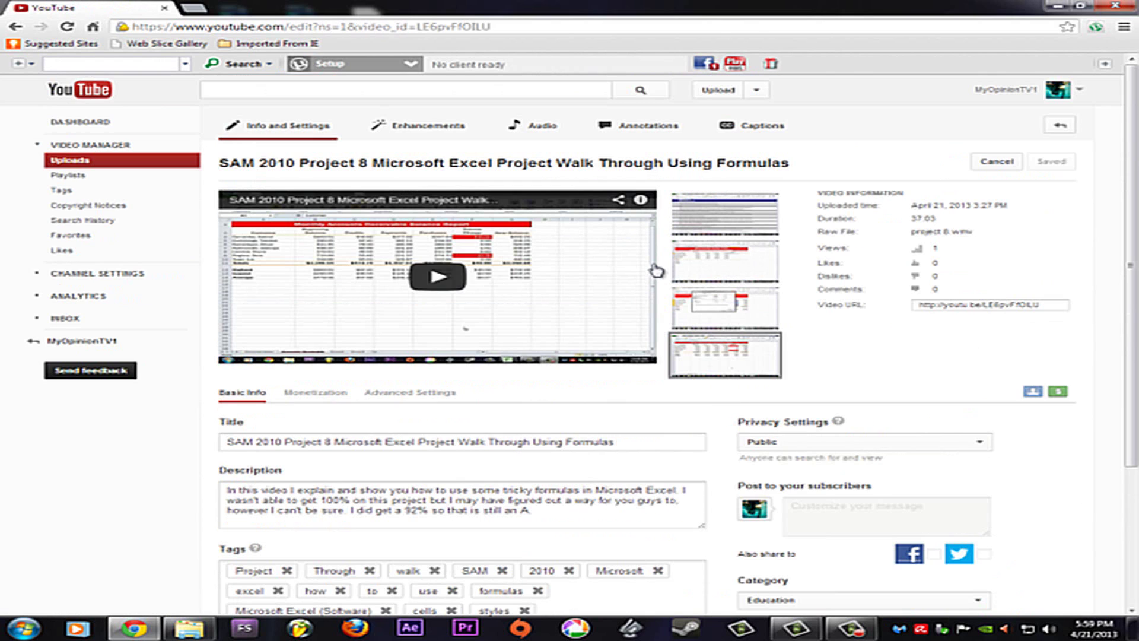